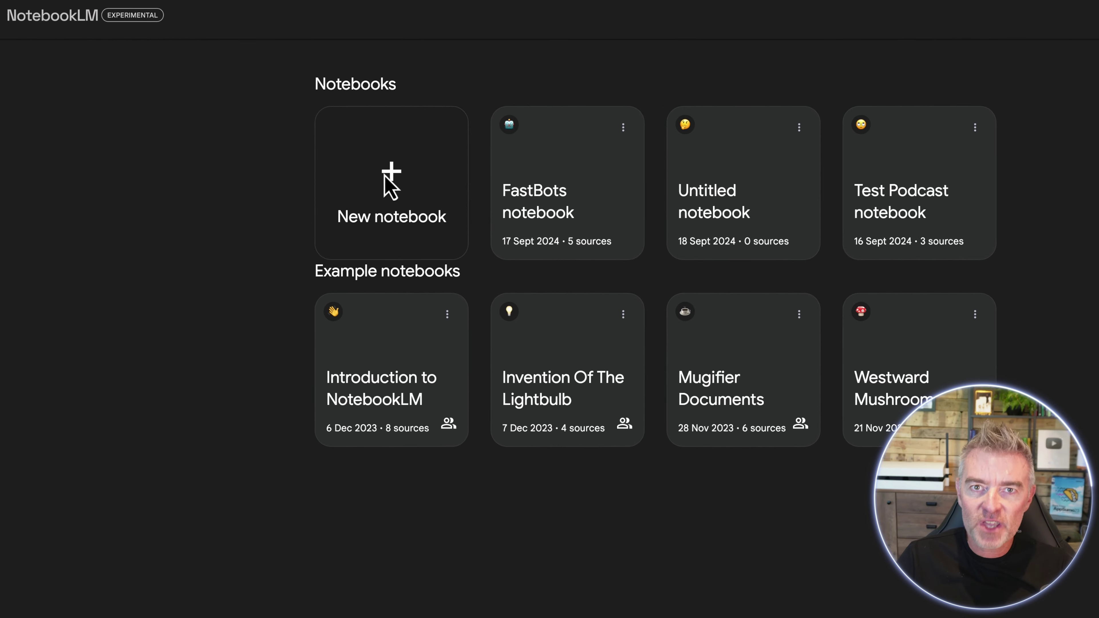
Create a new untitled notebook from the NotebookLM home page
left_click(408, 195)
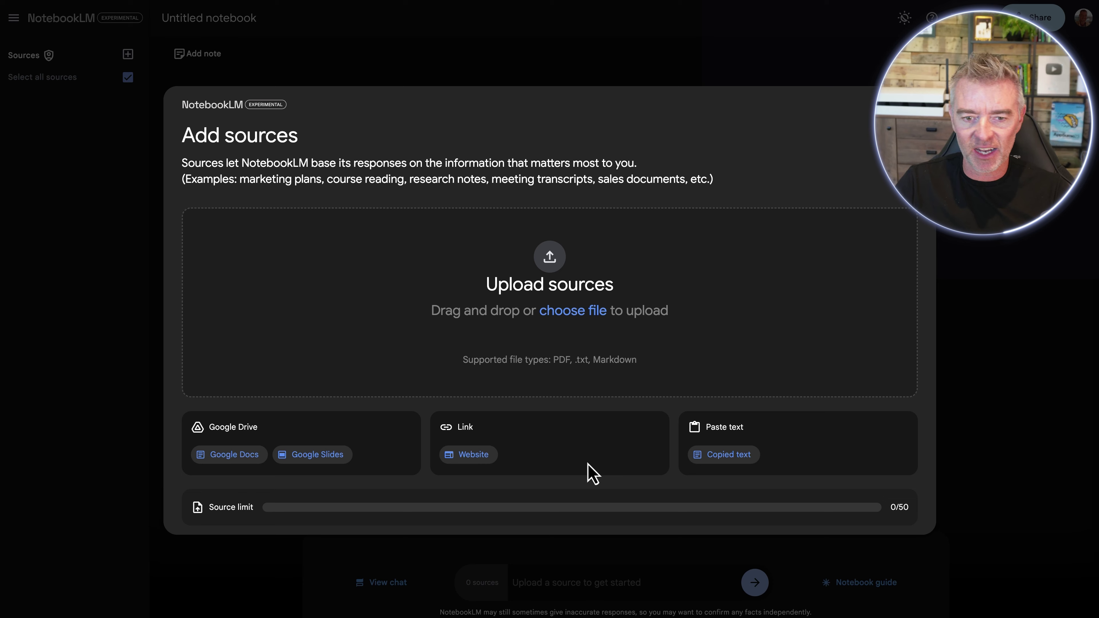
Add the Independent article about Brittany Mahomes as a website source by pasting its URL
left_click(471, 453)
left_click(269, 248)
type("https://www.independent.co.uk/news/world/americas/us-politics/brittany-mahomes-taylors-swift-harris-trump-b2614721.html")
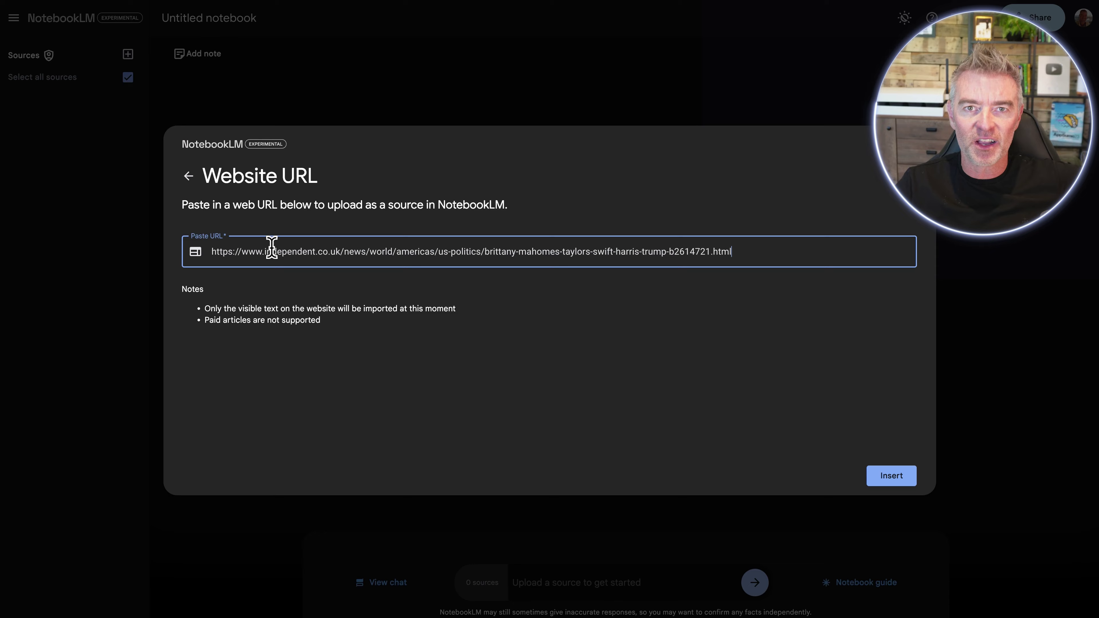
left_click(882, 476)
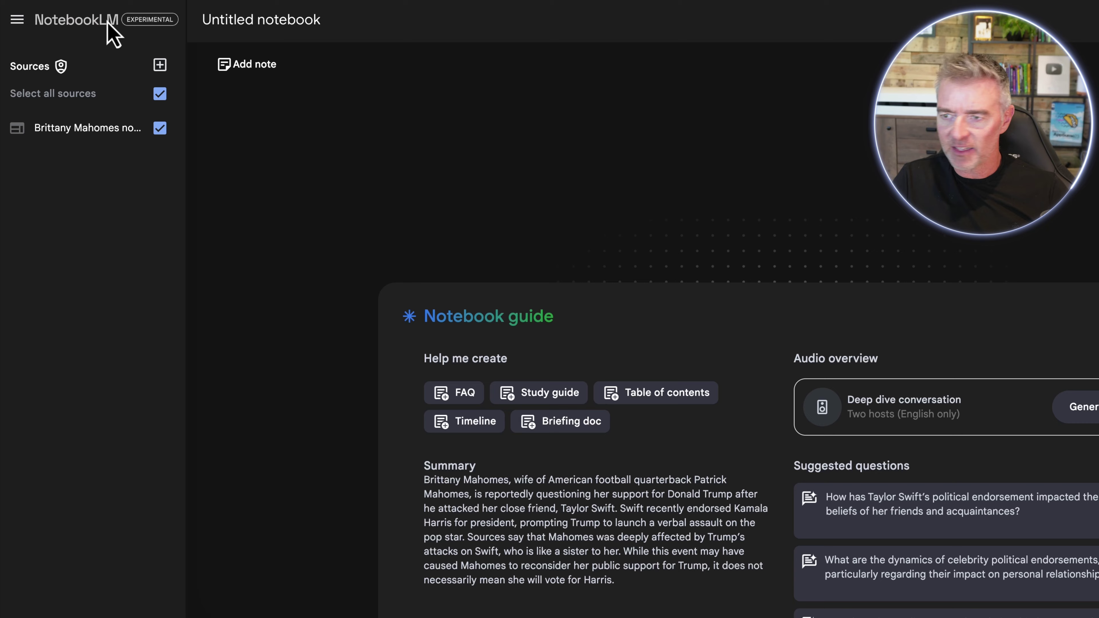
Add three more website sources, including the Sky News and Capital FM setlist articles, by pasted URL
left_click(159, 66)
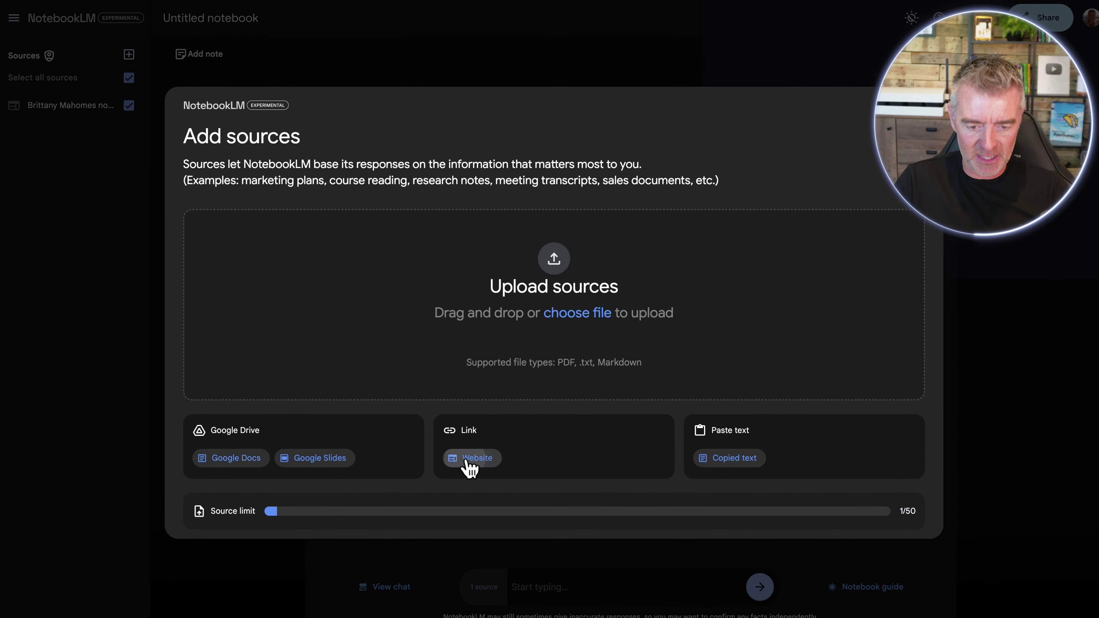
left_click(469, 458)
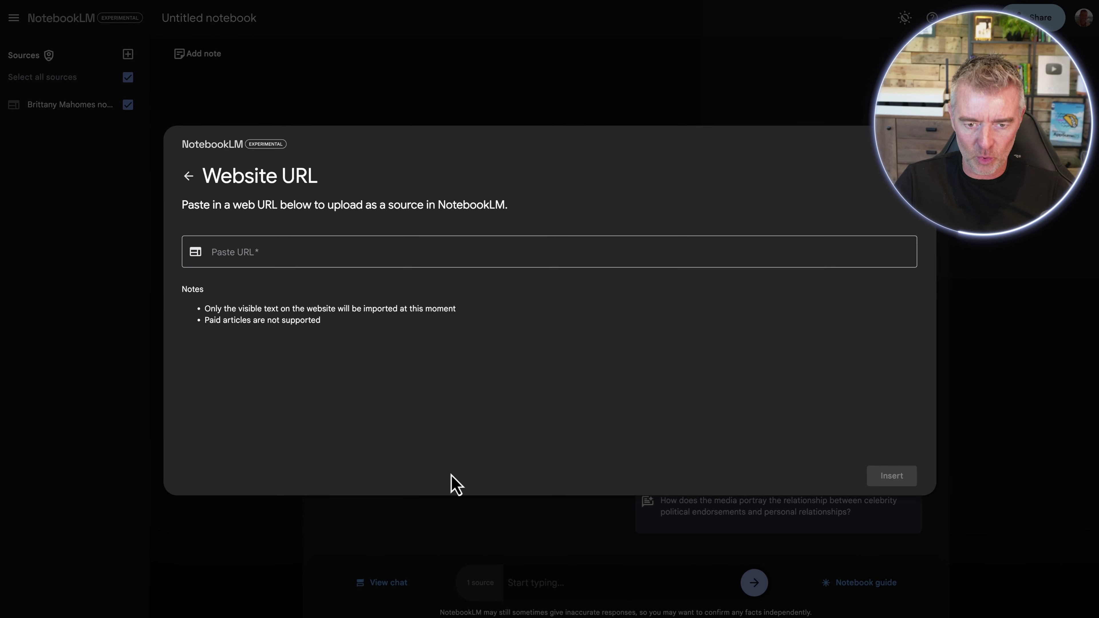
key("ctrl+v")
left_click(890, 473)
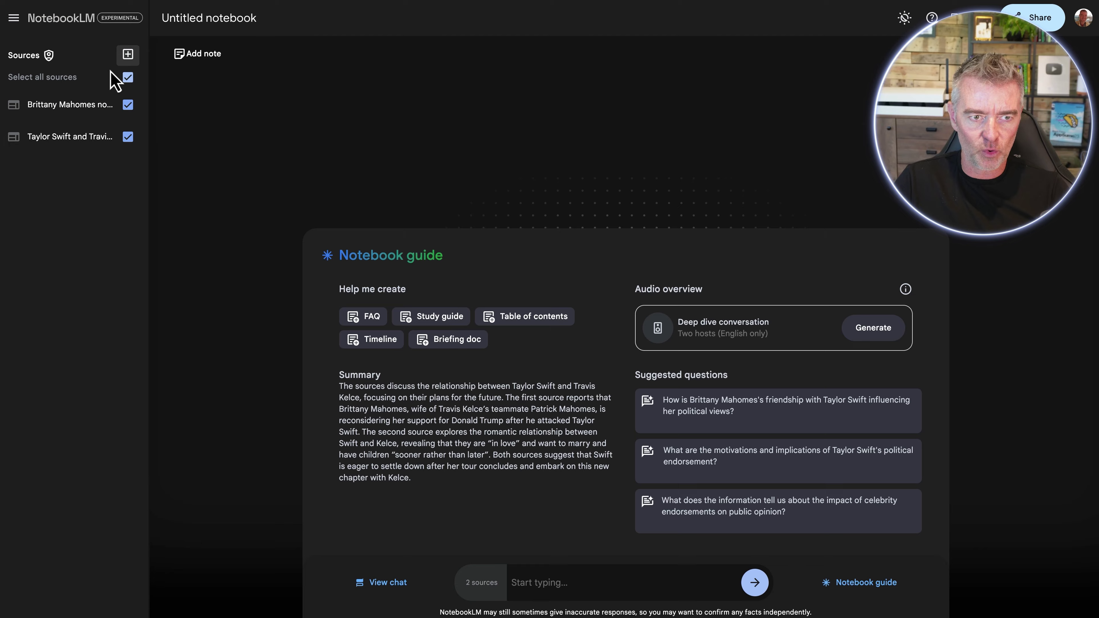
left_click(128, 54)
left_click(486, 456)
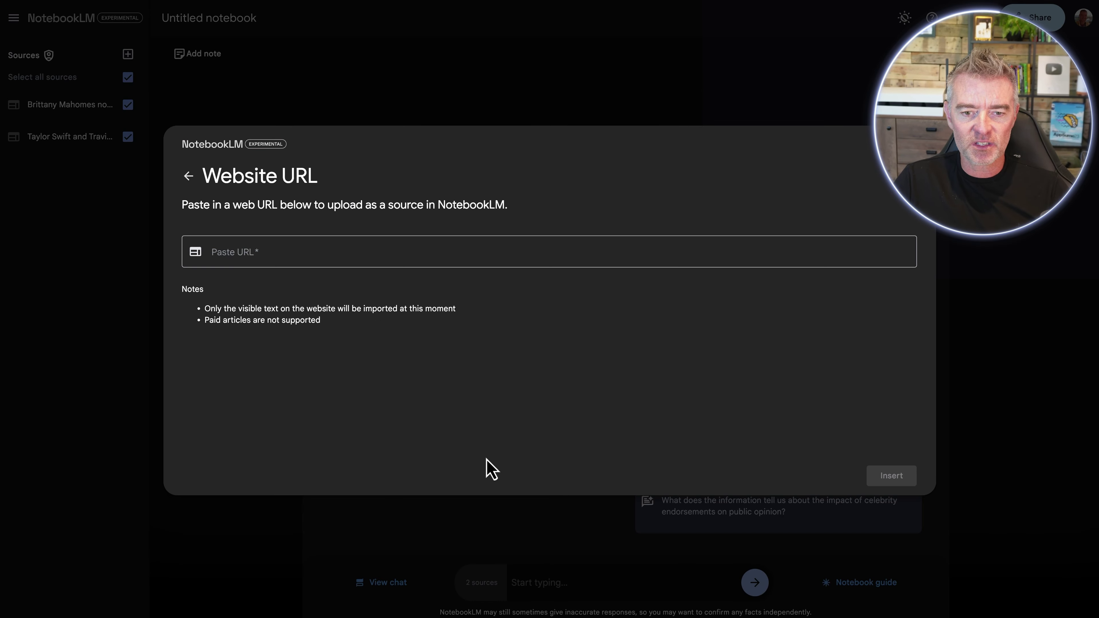
left_click(377, 250)
type("https://news.sky.com/story/i-hate-taylor-swift-donald-trump-lashes-out-after-star-backs-kamala-harris-13215864")
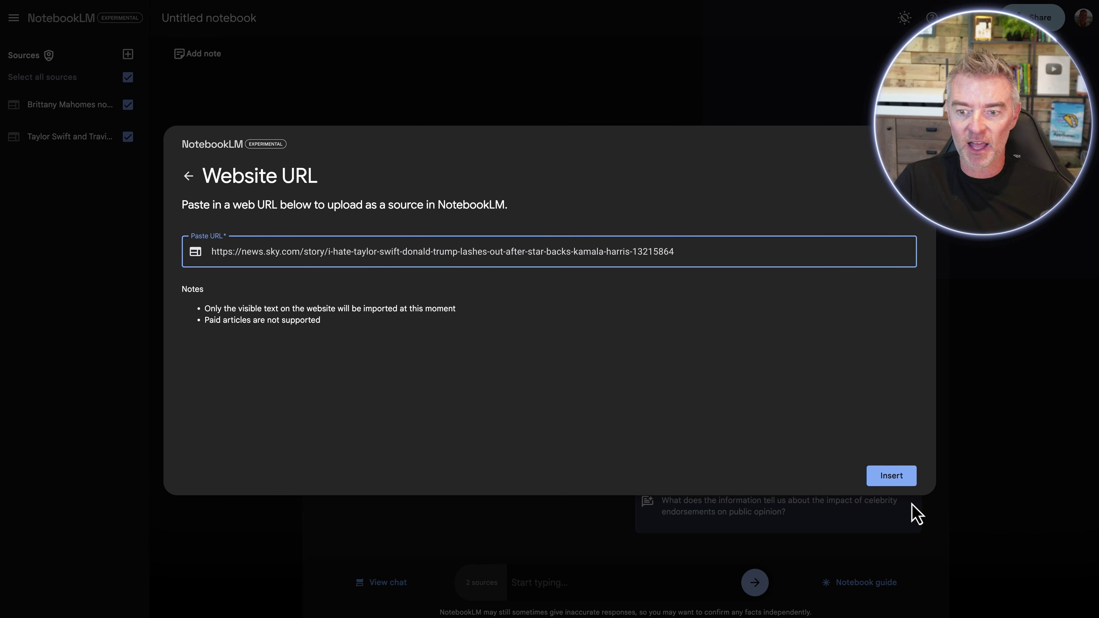
left_click(900, 477)
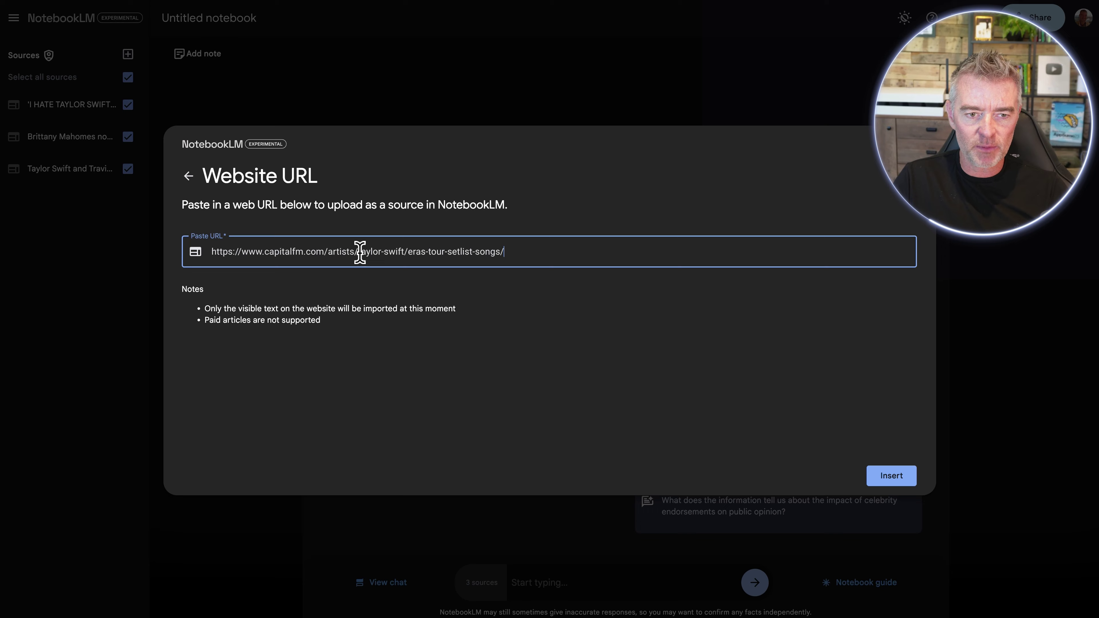
left_click(900, 475)
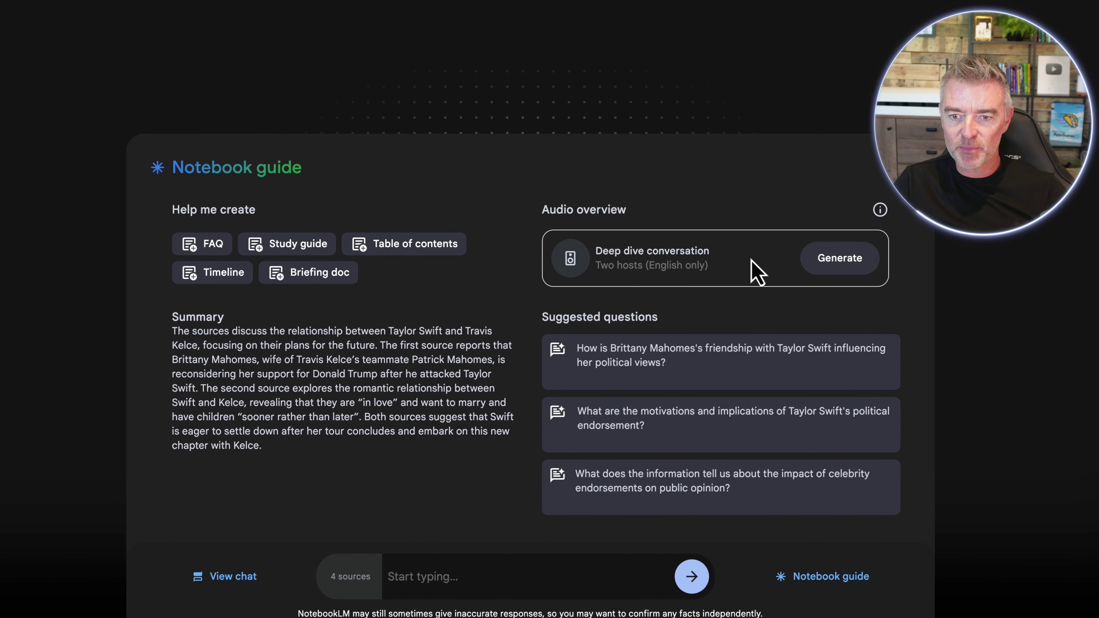
Generate the two-host audio overview from the Notebook guide's Audio overview card
left_click(841, 260)
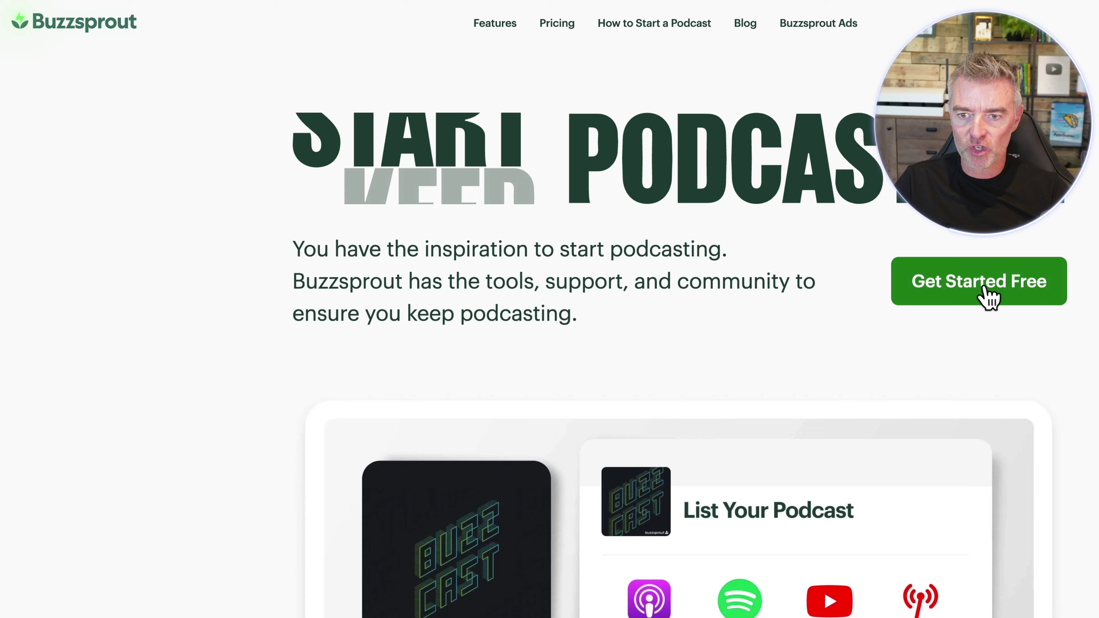
Scroll up and down through the Buzzsprout podcast hosting homepage
scroll(963, 344, "down", 1)
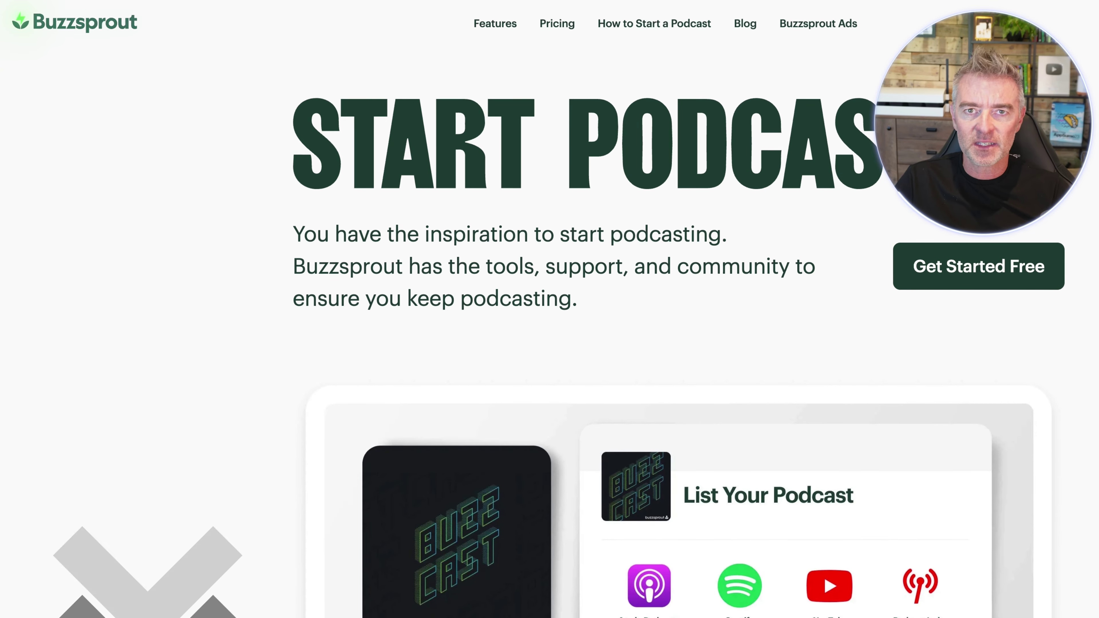
scroll(549, 347, "down", 3)
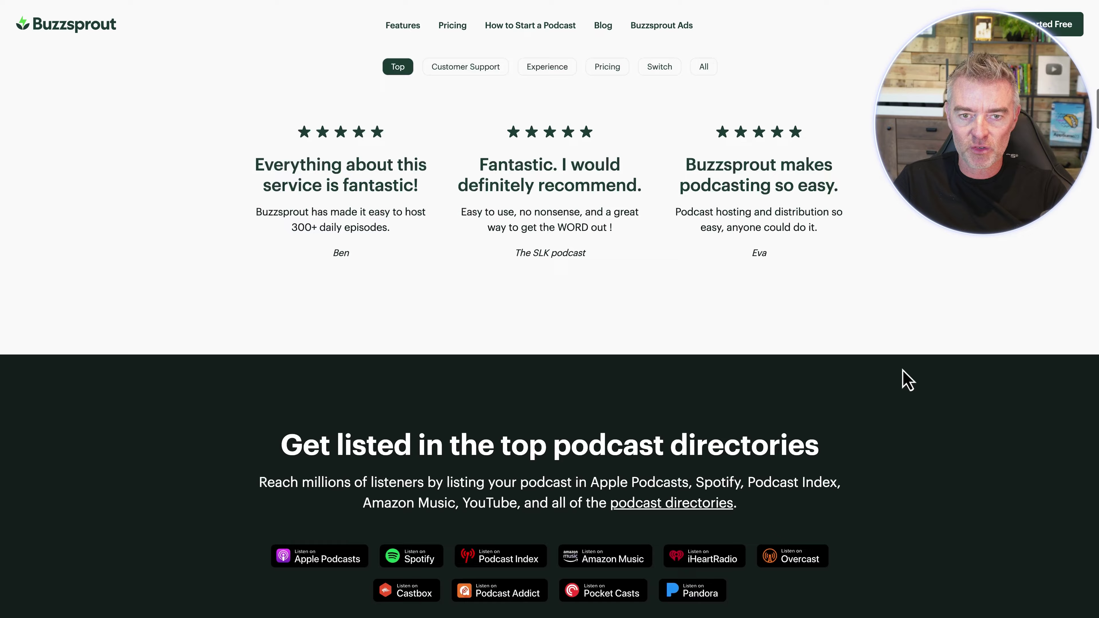
scroll(906, 380, "up", 1)
scroll(906, 380, "up", 2)
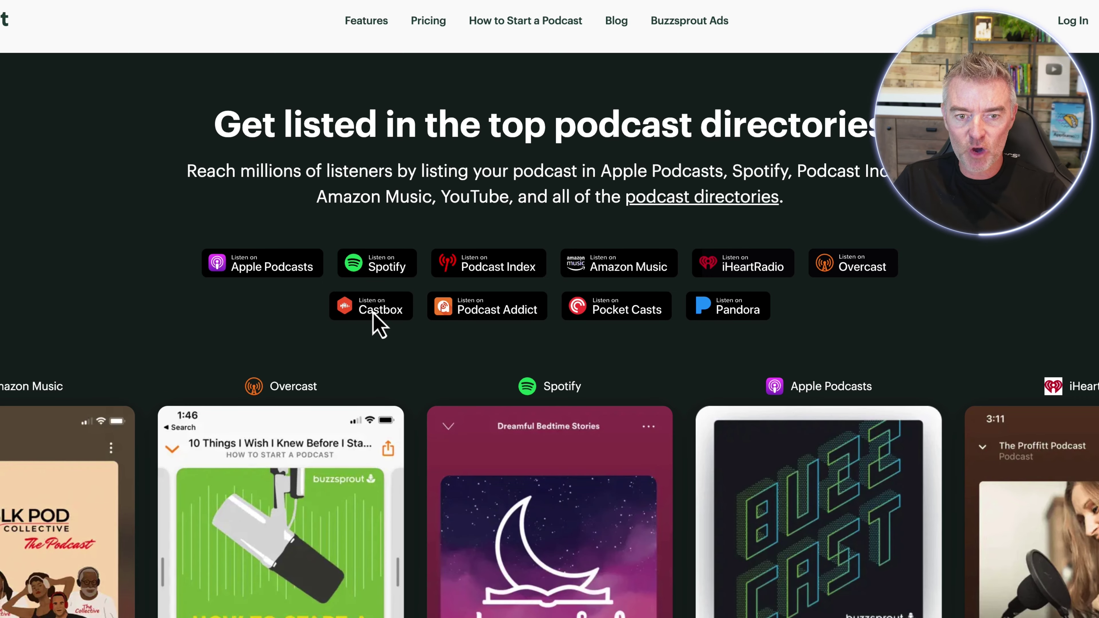
scroll(889, 559, "down", 10)
scroll(884, 549, "down", 15)
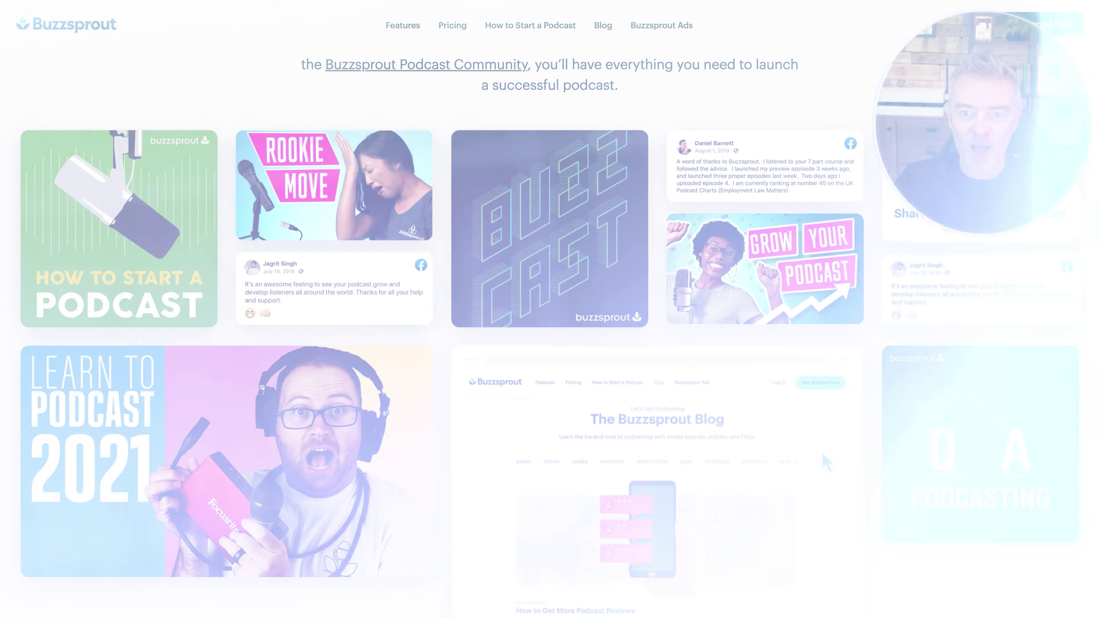
scroll(821, 455, "down", 1)
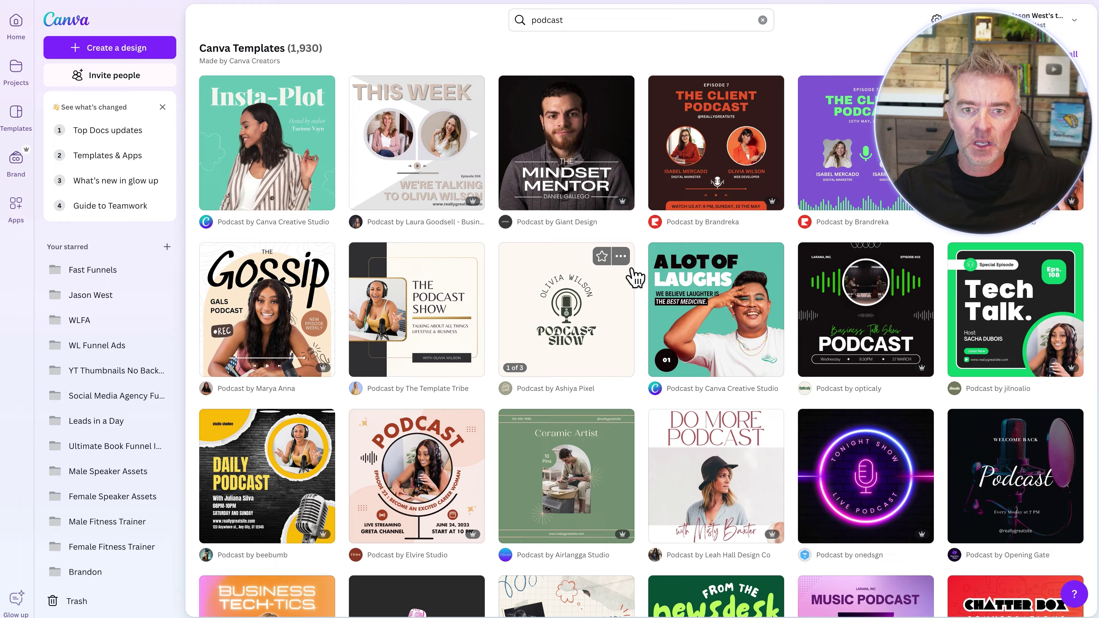
Scroll through Canva's 1,930 podcast template results
scroll(634, 276, "down", 8)
scroll(634, 276, "up", 10)
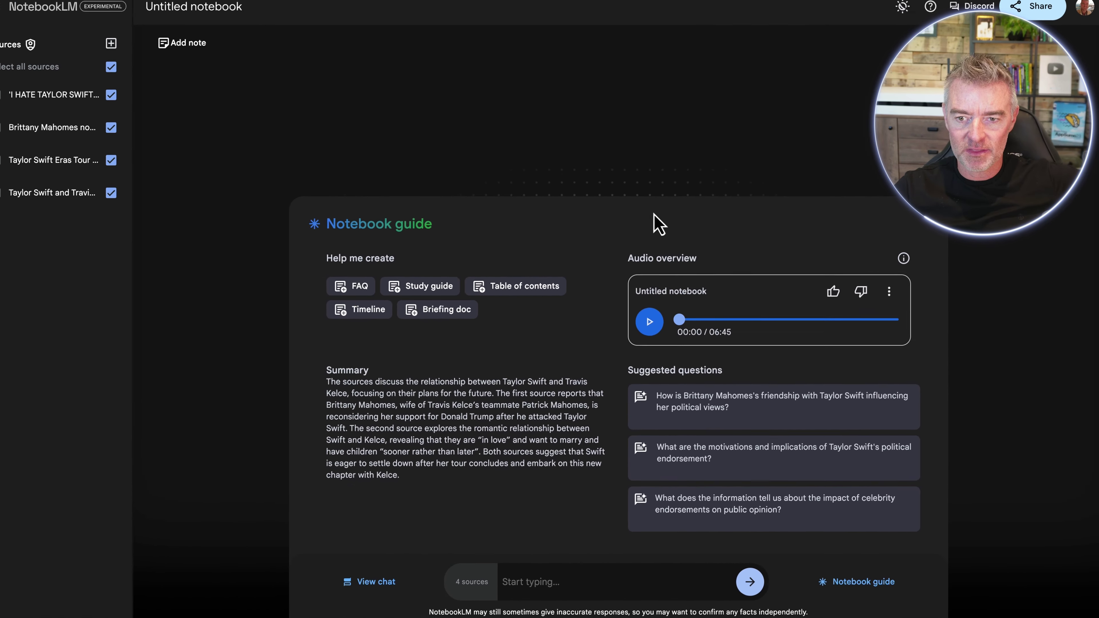
Play the 06:45 audio overview and pause it at 01:11
left_click(655, 327)
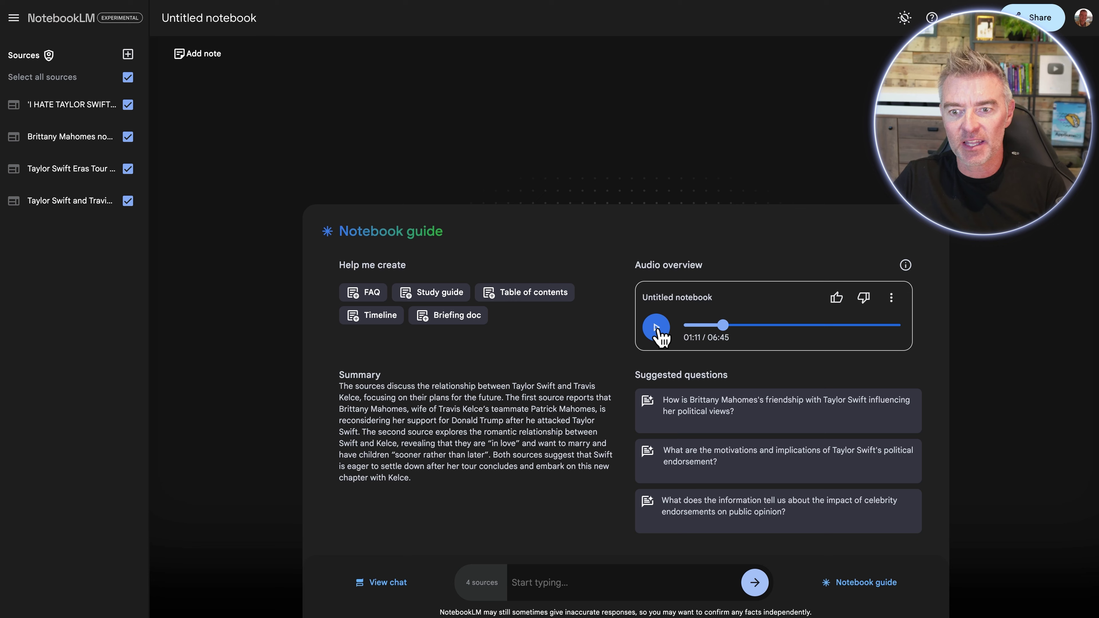
Open the audio overview's options menu, view the Change playback speed choices, and close it
left_click(893, 298)
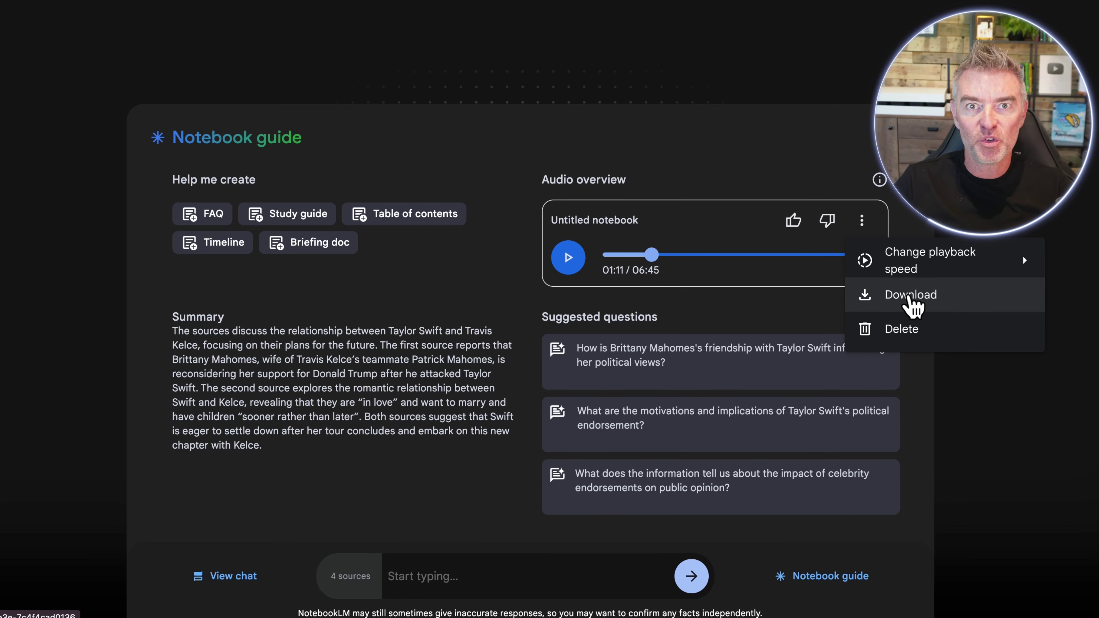
mouse_move(913, 260)
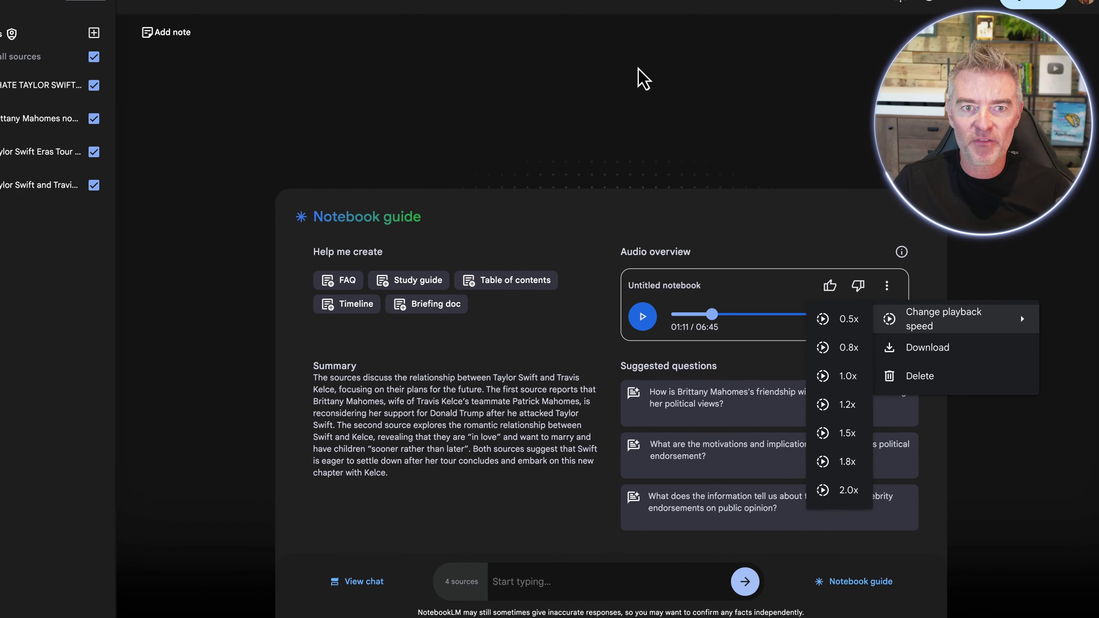
left_click(642, 78)
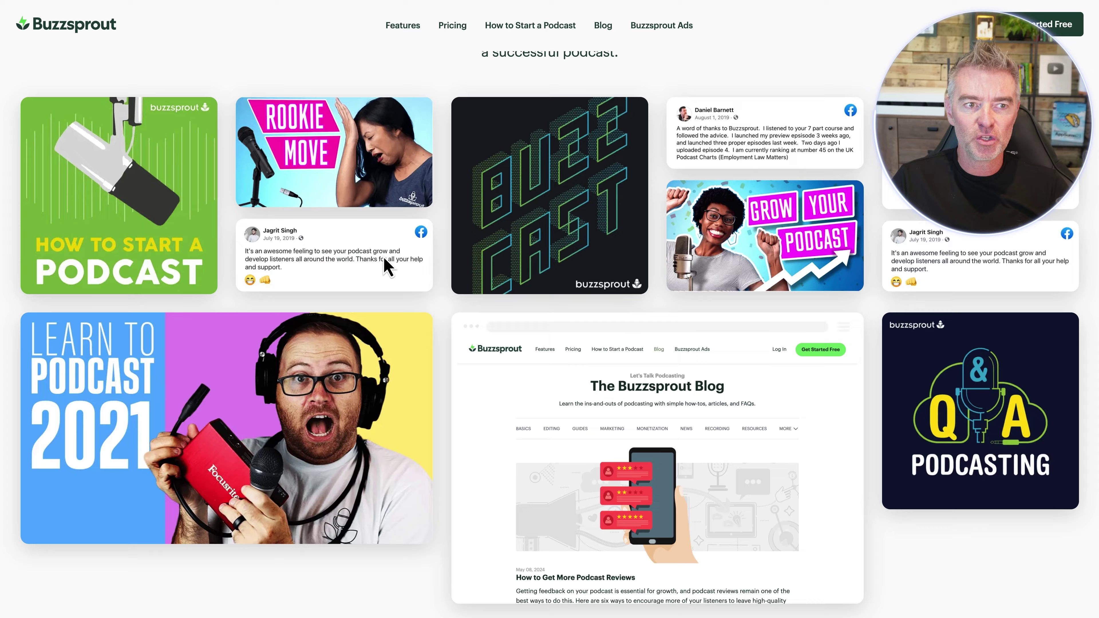
Scroll the Buzzsprout page, then return to the untitled NotebookLM notebook
scroll(386, 264, "up", 15)
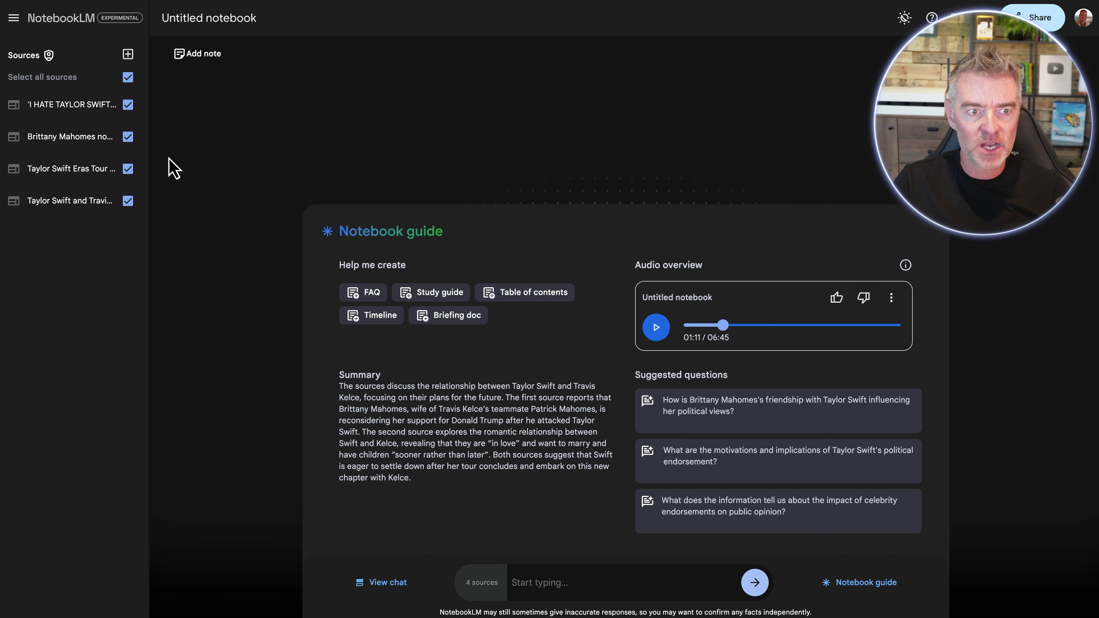
Rename the notebook to 'taylor'
left_click(13, 18)
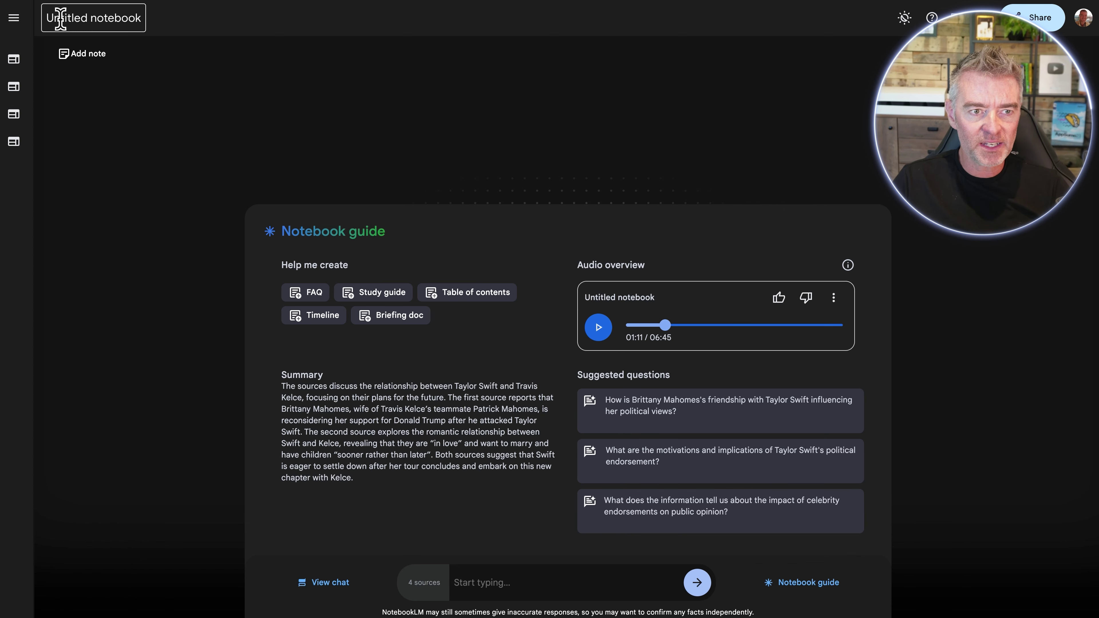
left_click(14, 19)
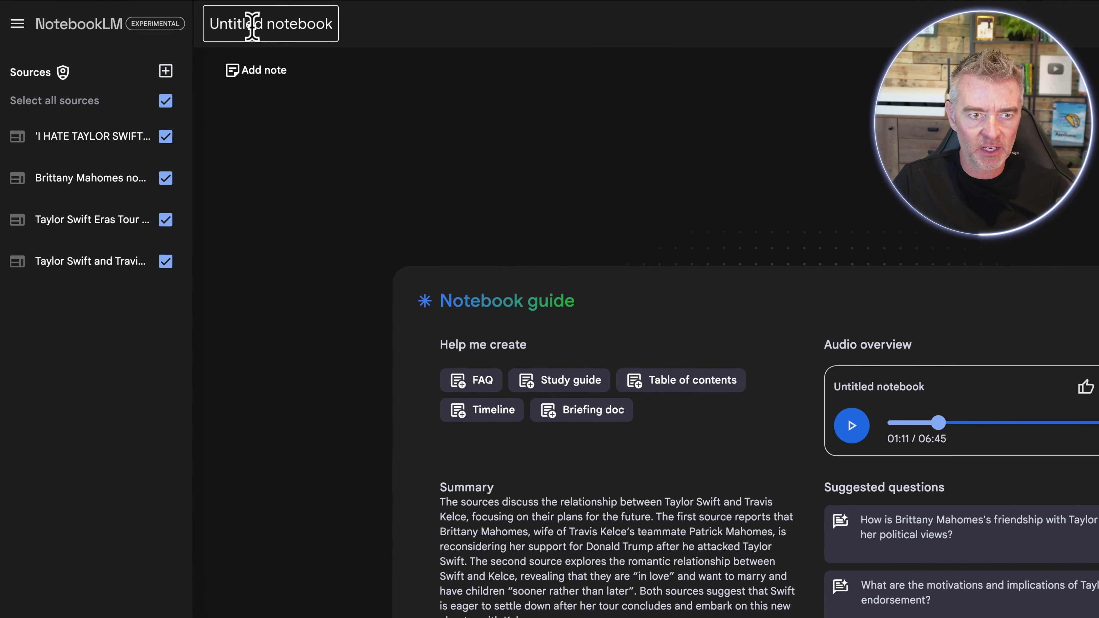
left_click(202, 20)
type("tayo")
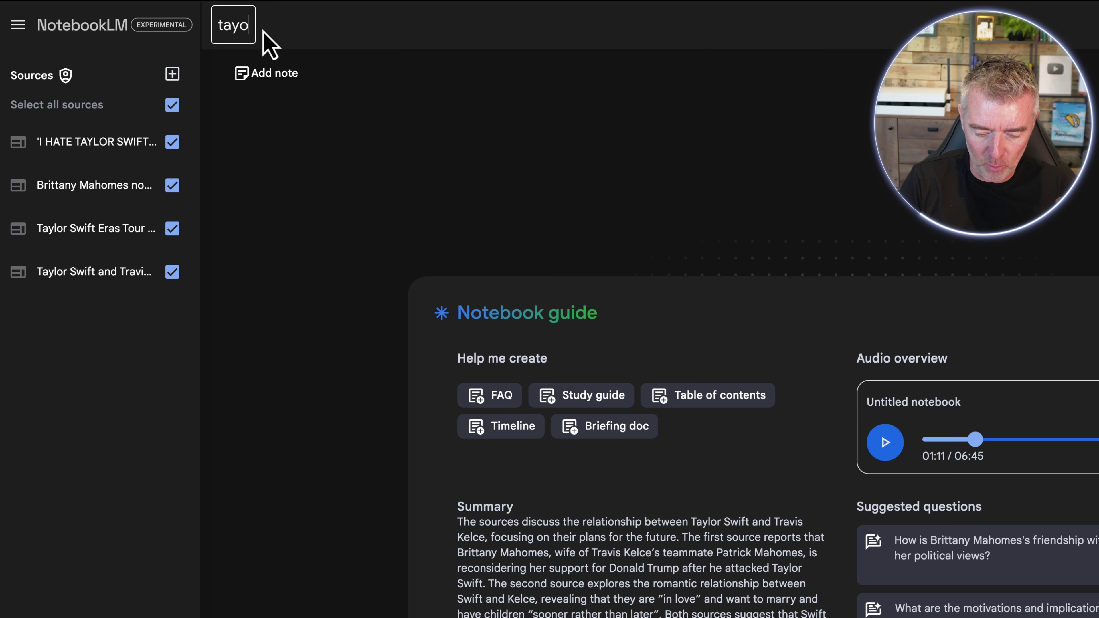
key("BackSpace")
type("lor")
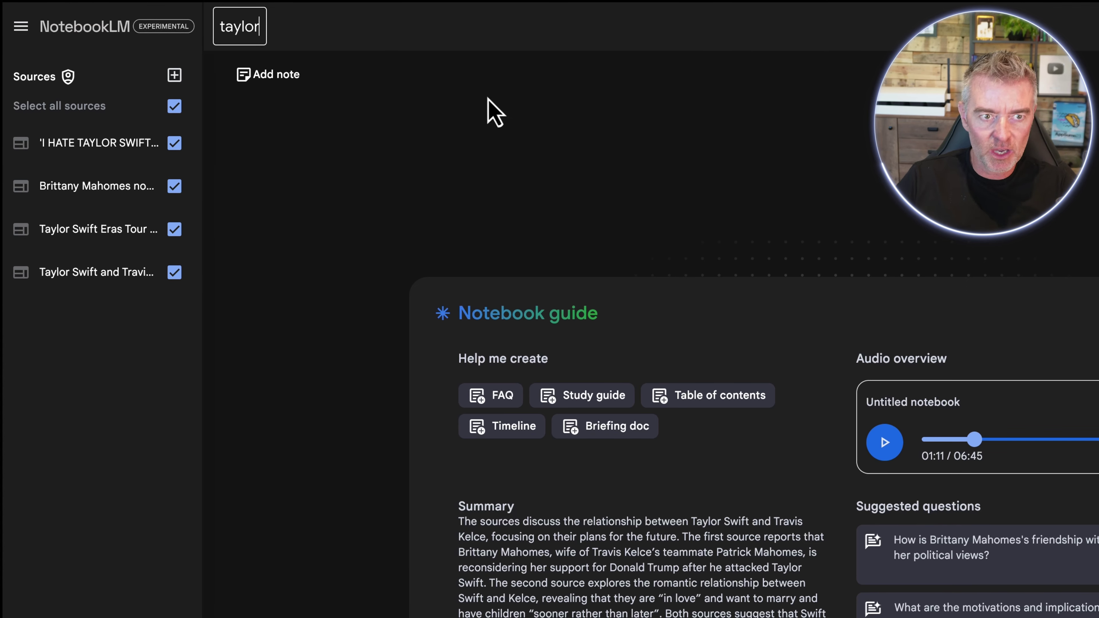
key("Return")
Open the Sky News article's source guide
left_click(21, 27)
left_click(20, 82)
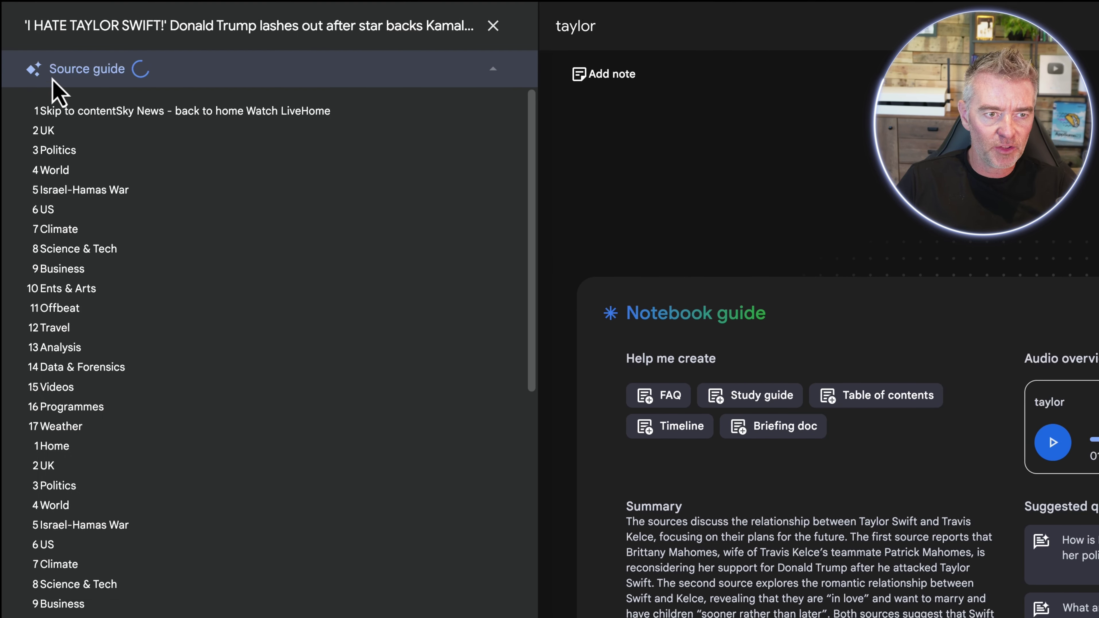
left_click(57, 67)
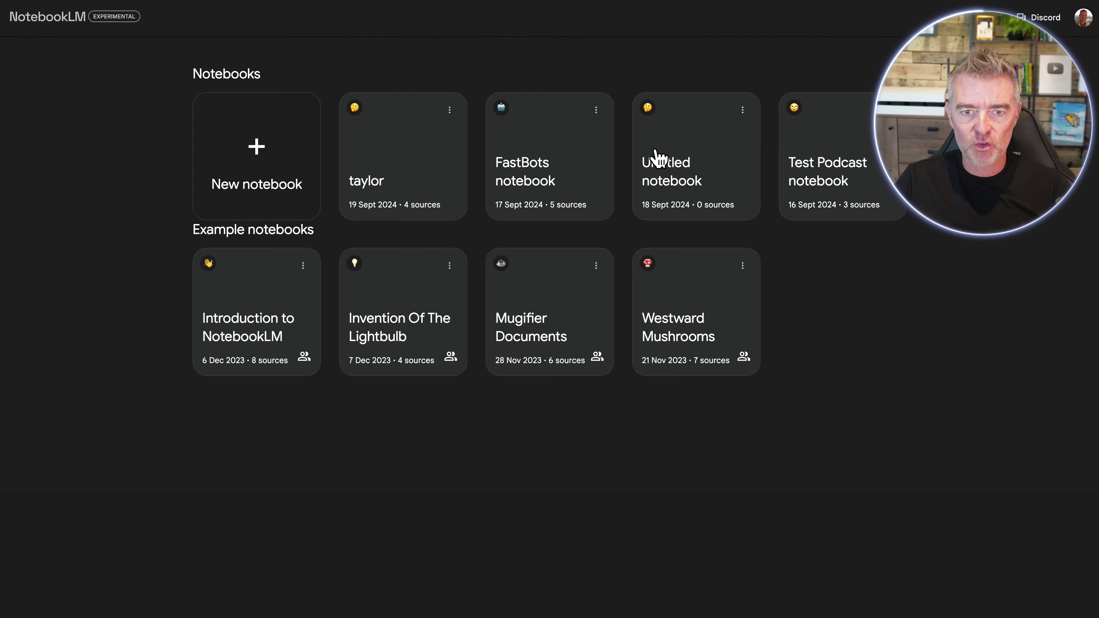
Open the FastBots notebook and show its notebook guide with the 08:29 audio overview
left_click(522, 143)
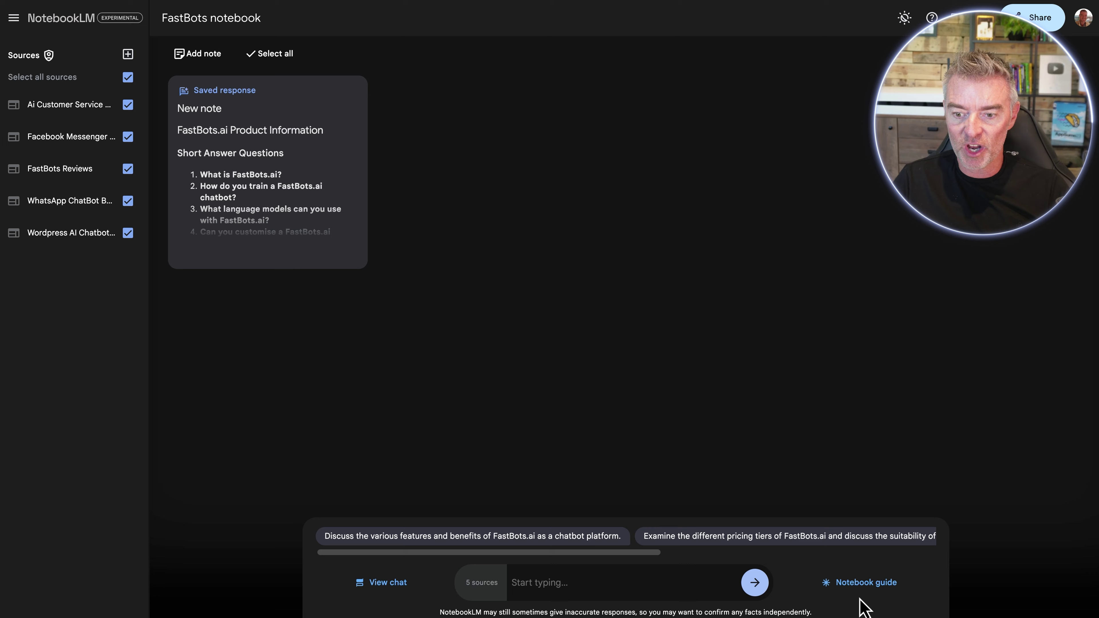
left_click(857, 588)
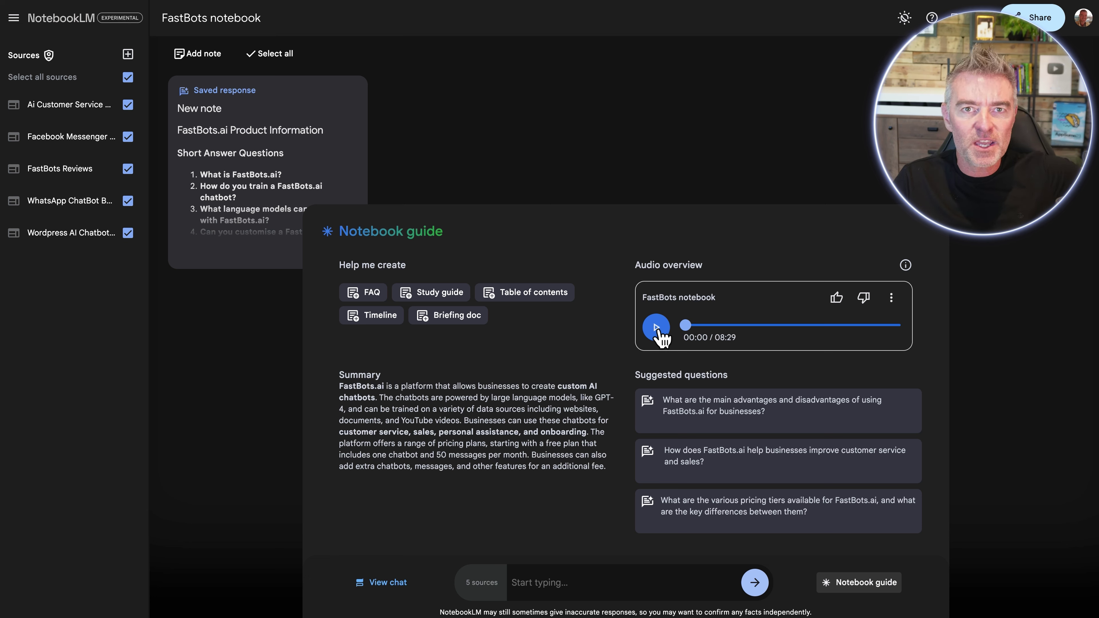
Play the FastBots audio overview and skip ahead to about 06:00 of 08:29
left_click(657, 328)
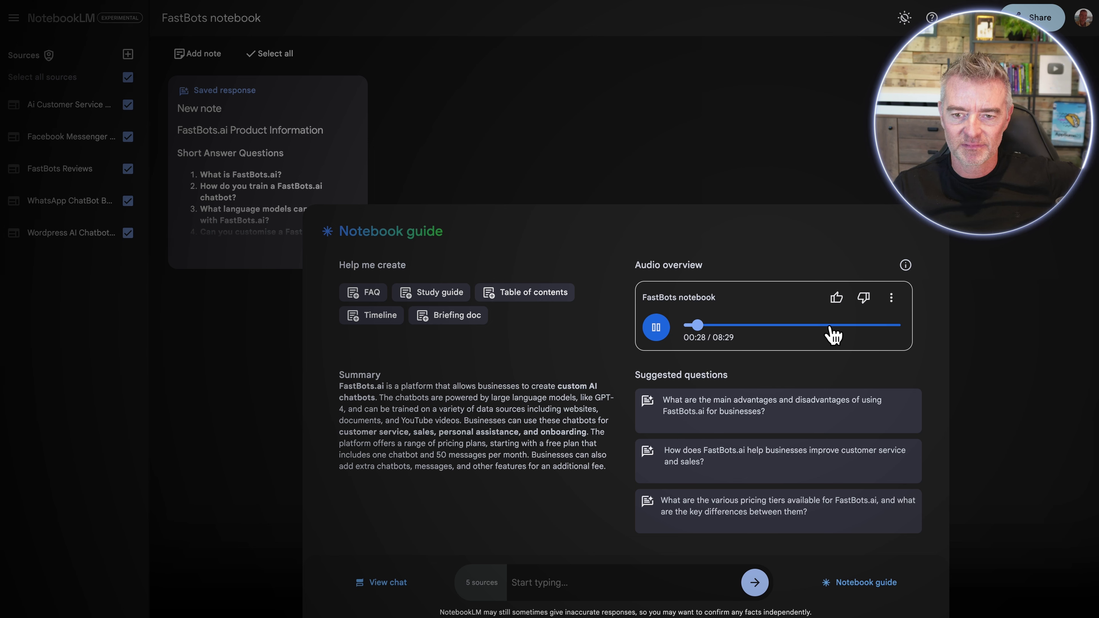
left_click(829, 325)
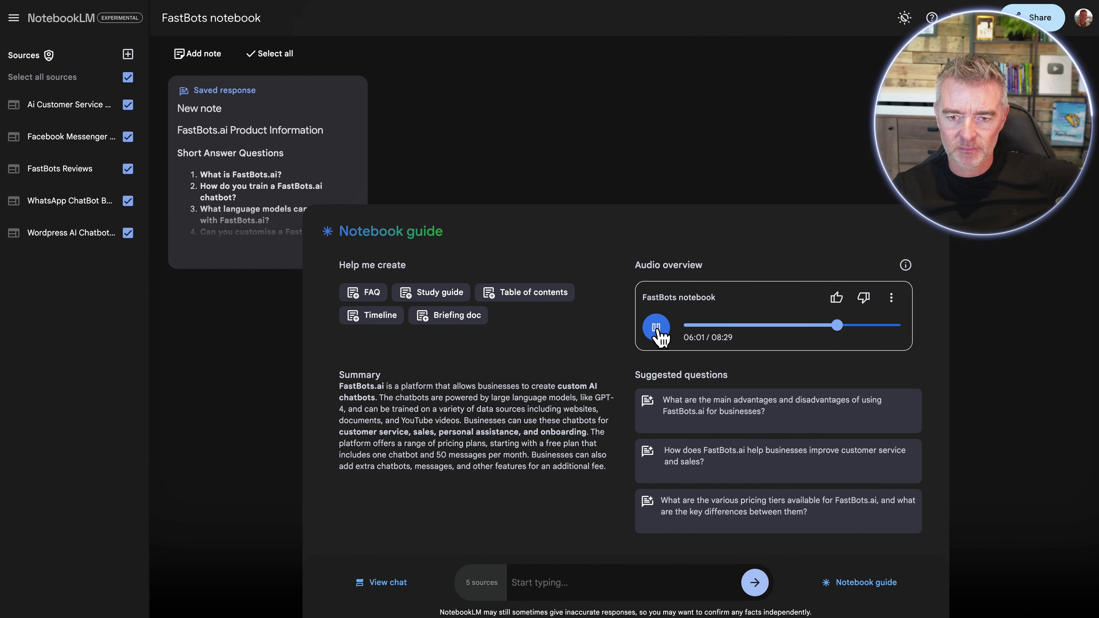
Pause the FastBots audio overview at 06:03
left_click(656, 329)
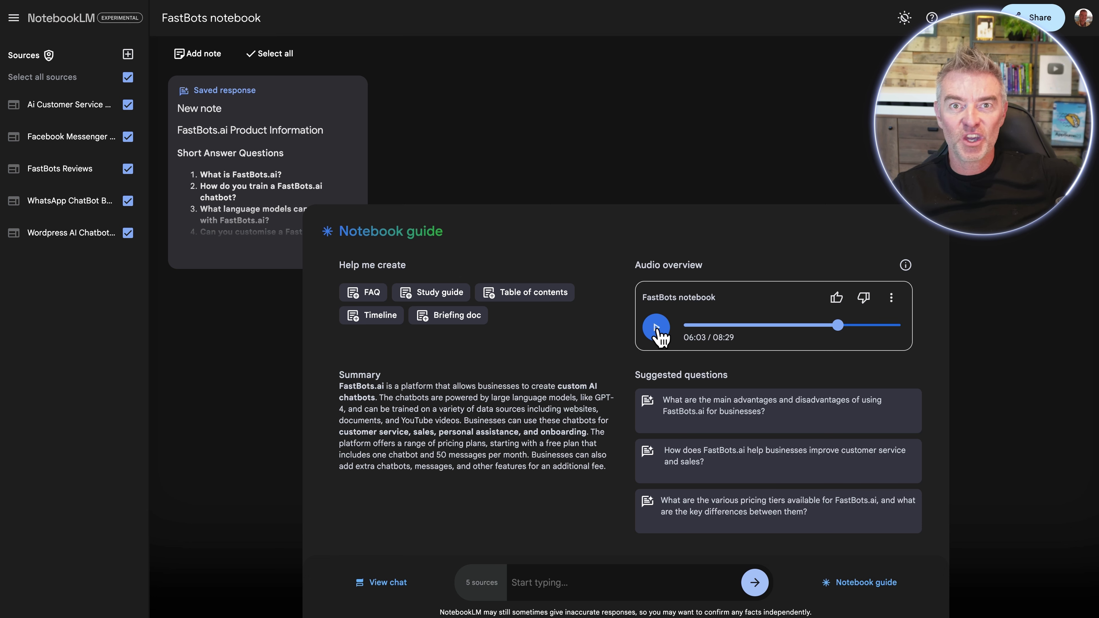